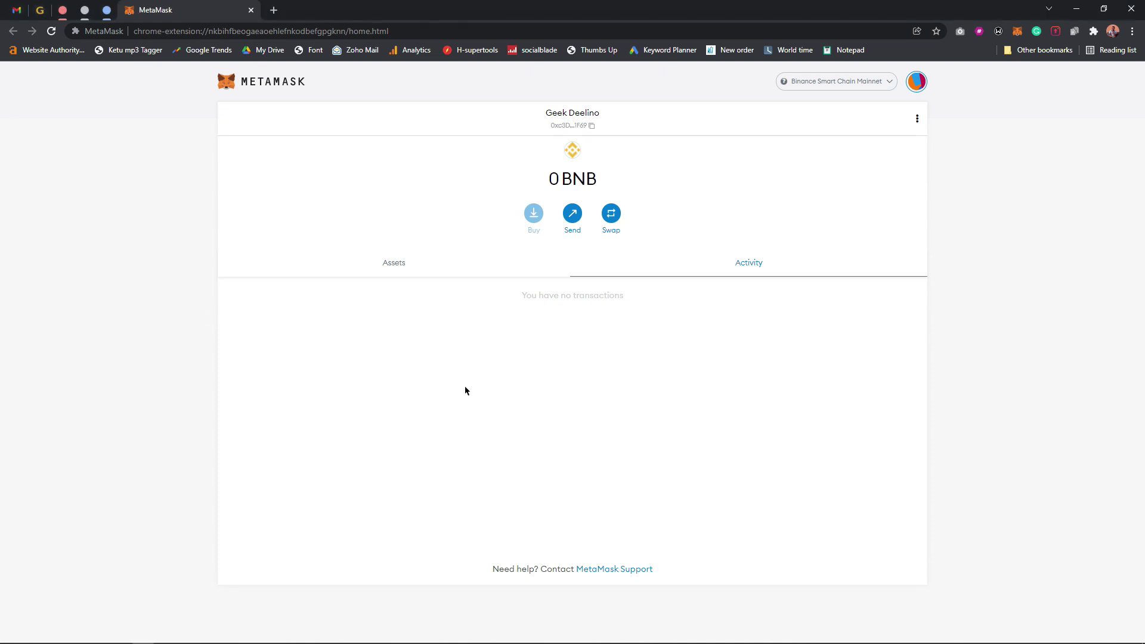
# Go to phantom.app in a new tab and follow Add to Chrome to the Web Store listing.
pyautogui.click(274, 10)
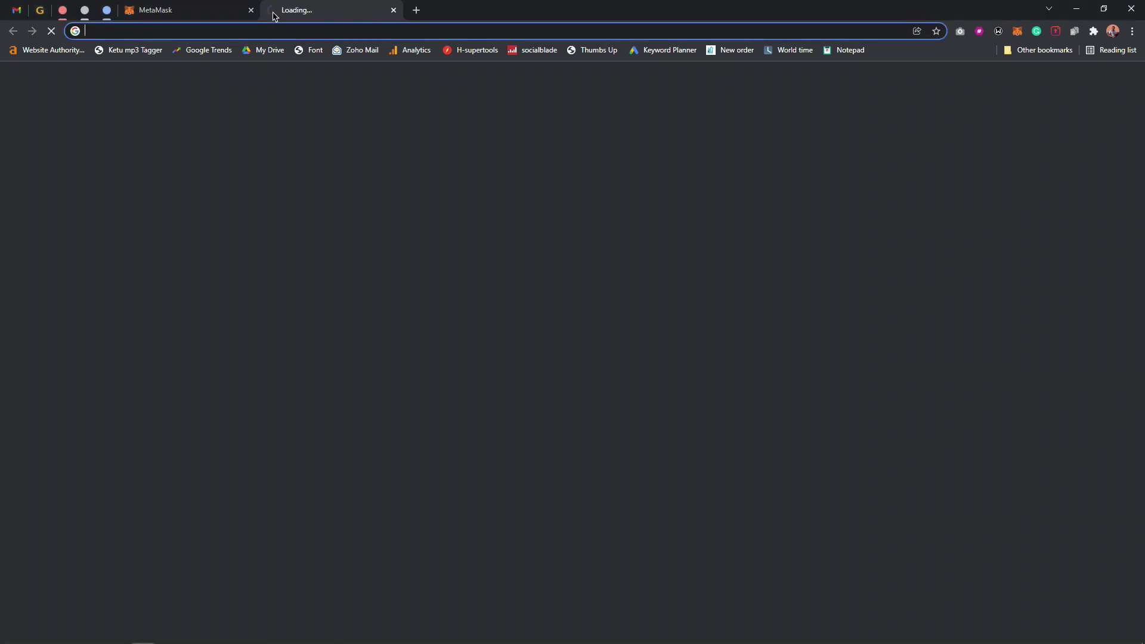
pyautogui.write('phan')
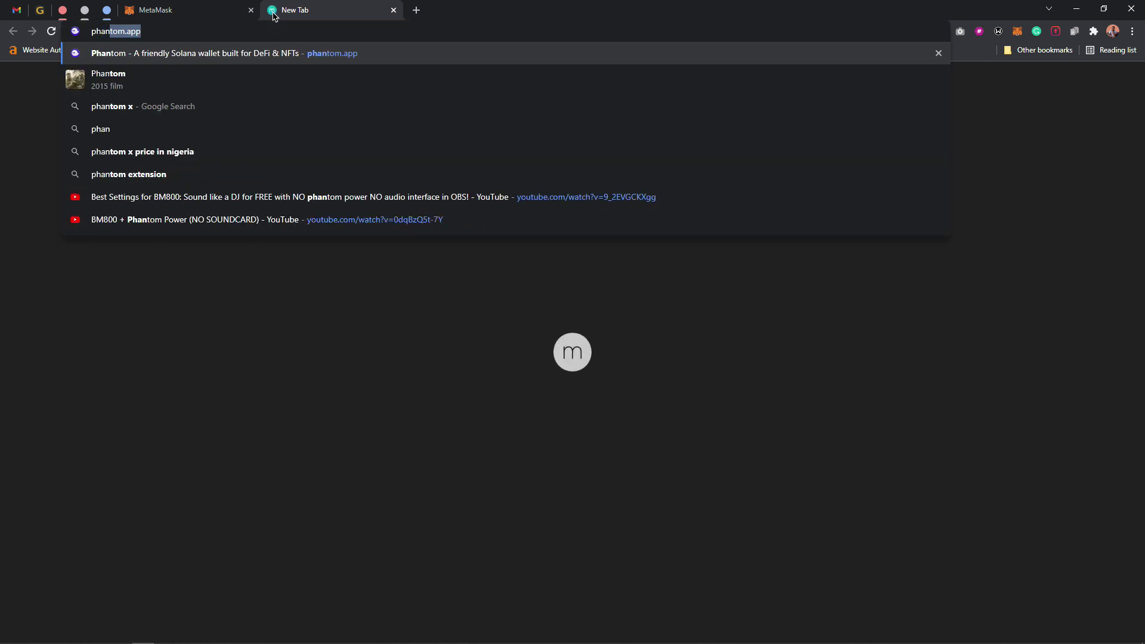
pyautogui.press('Return')
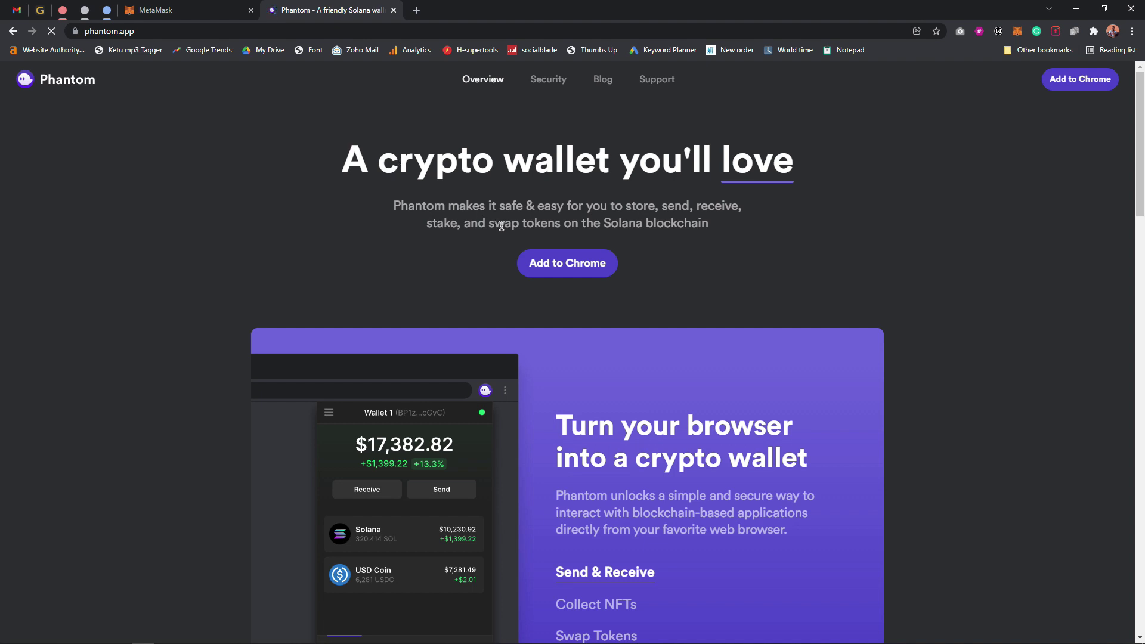
pyautogui.click(576, 269)
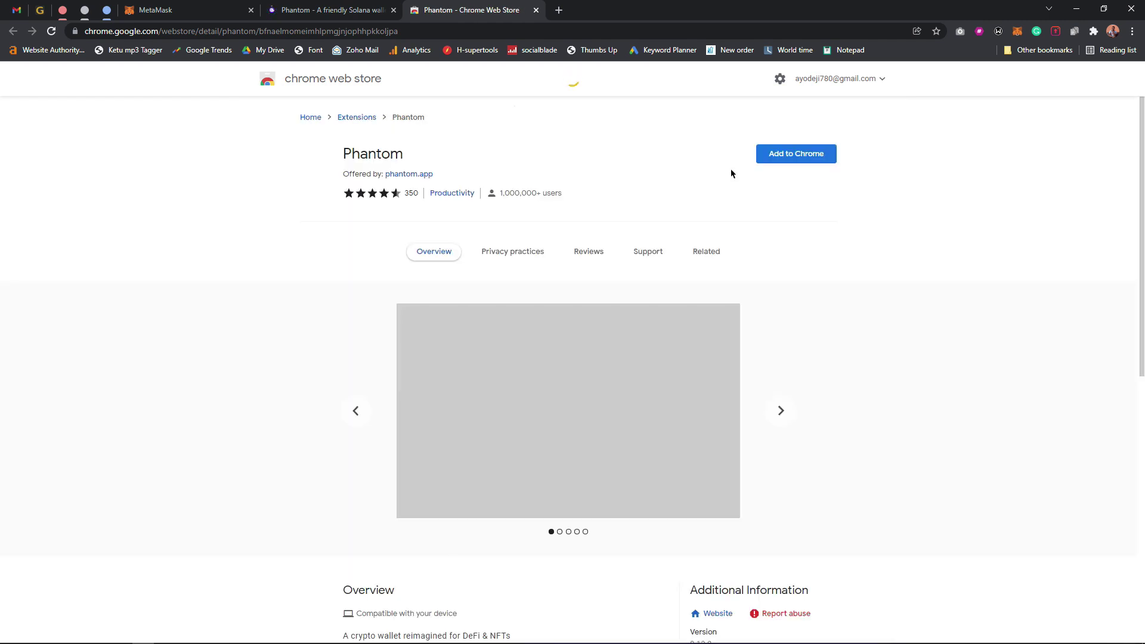
# Confirm Add to Chrome and Add extension for Phantom, then return to the MetaMask tab.
pyautogui.click(793, 156)
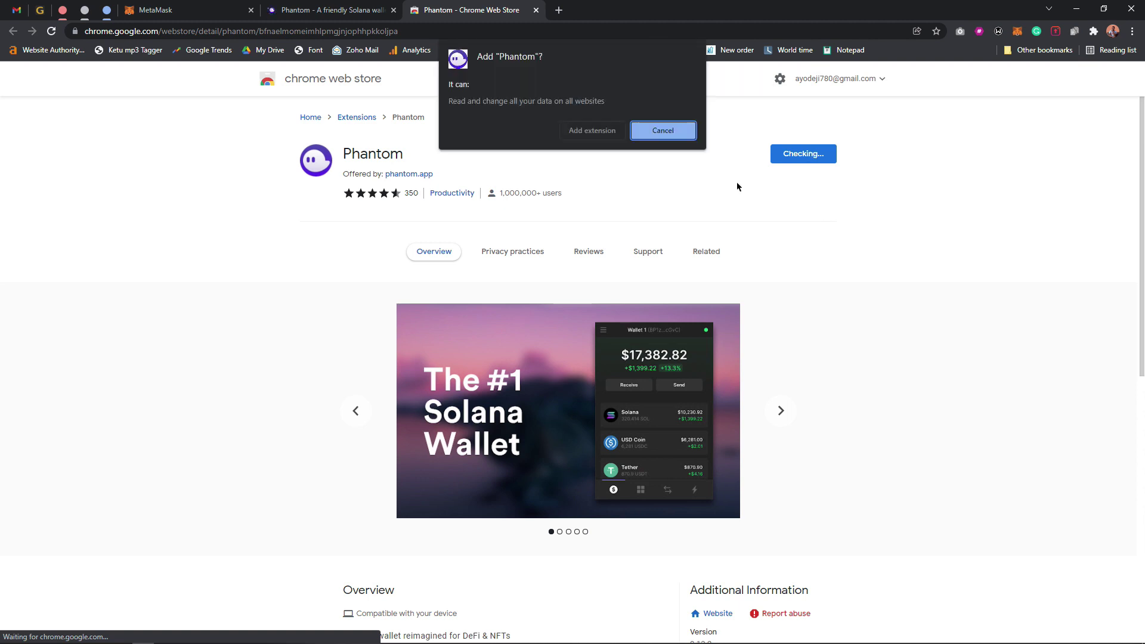
pyautogui.click(575, 132)
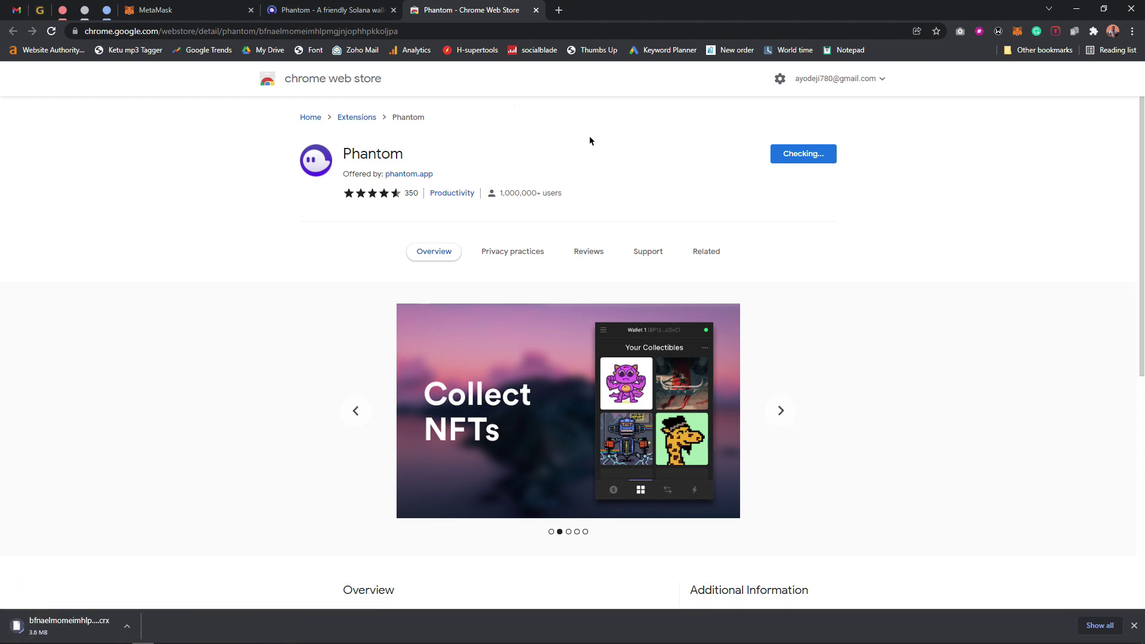
pyautogui.click(156, 10)
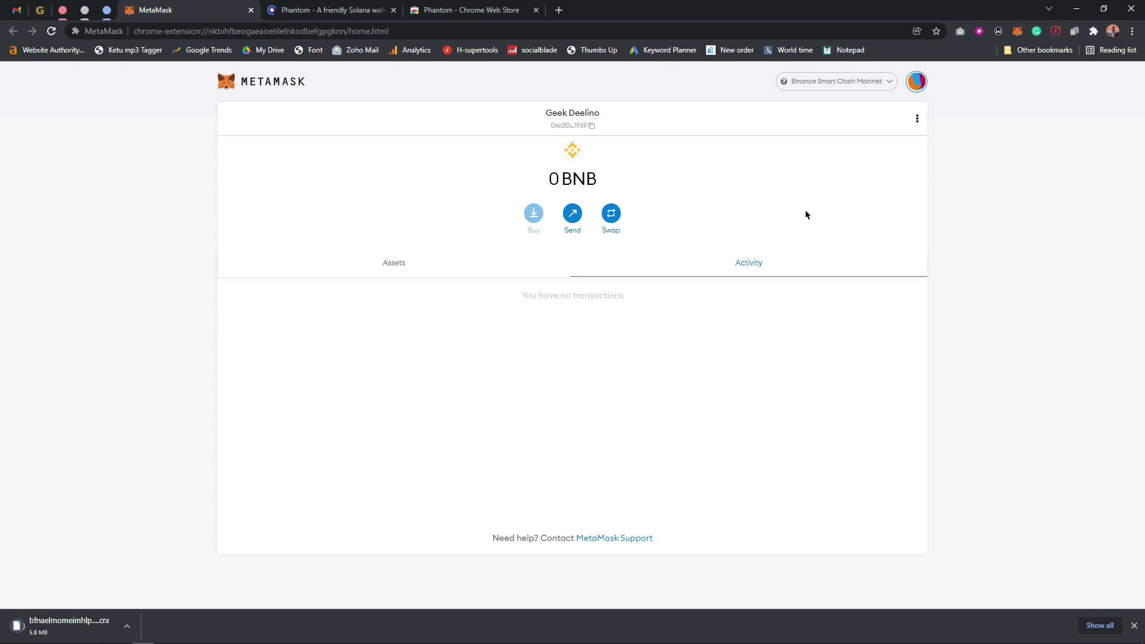
# View MetaMask's Networks list, close it unchanged, and return to the phantom.app tab.
pyautogui.click(859, 81)
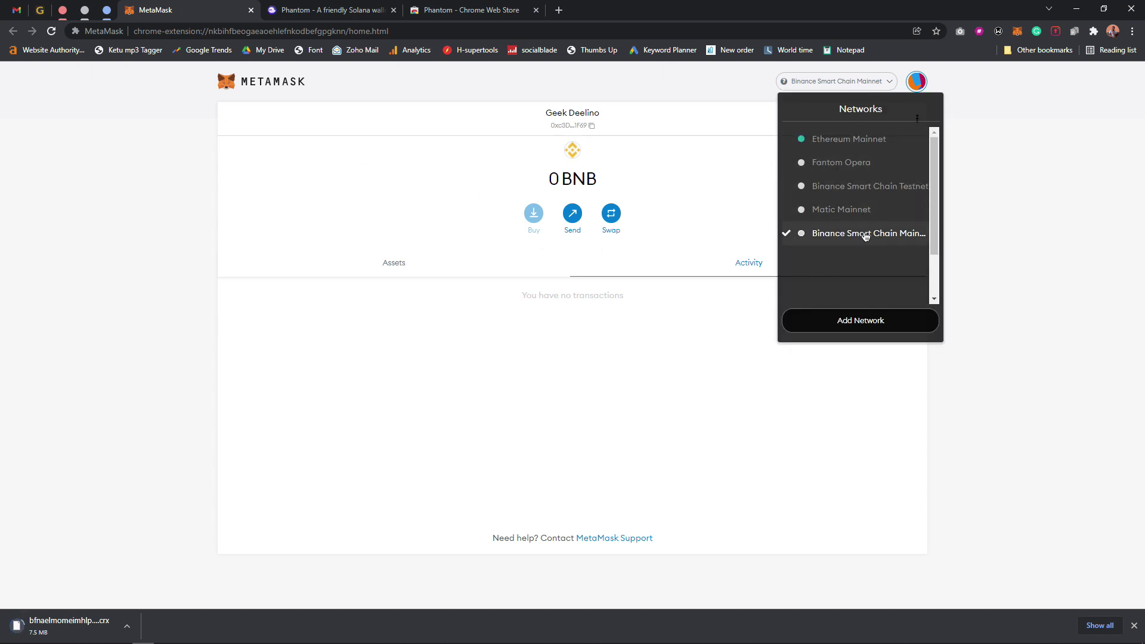
pyautogui.moveTo(855, 178)
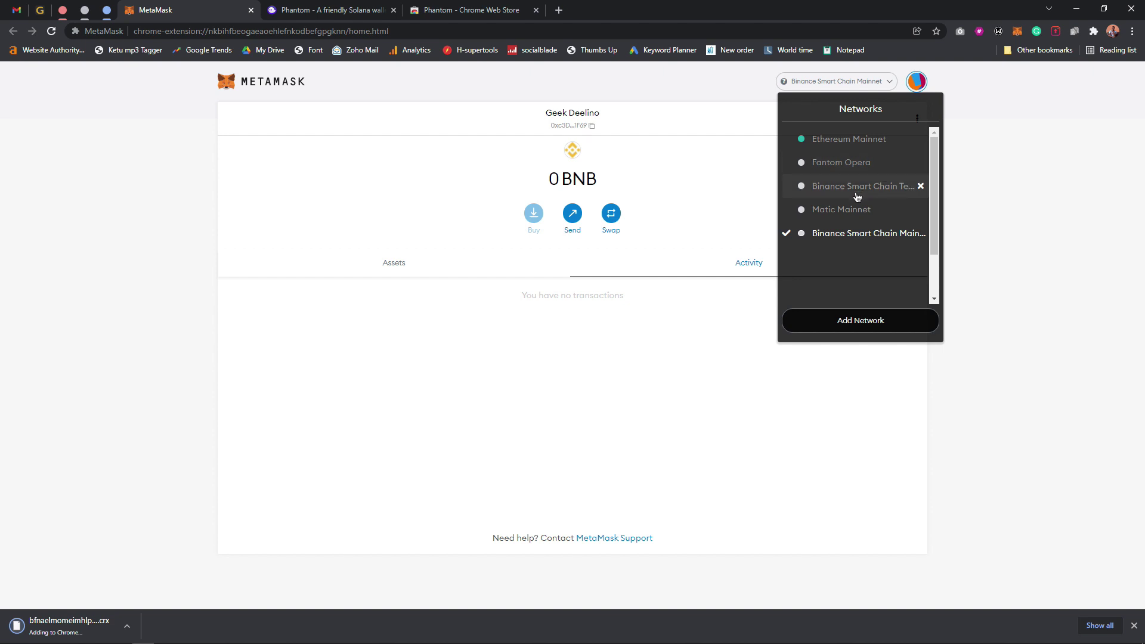
pyautogui.moveTo(856, 212)
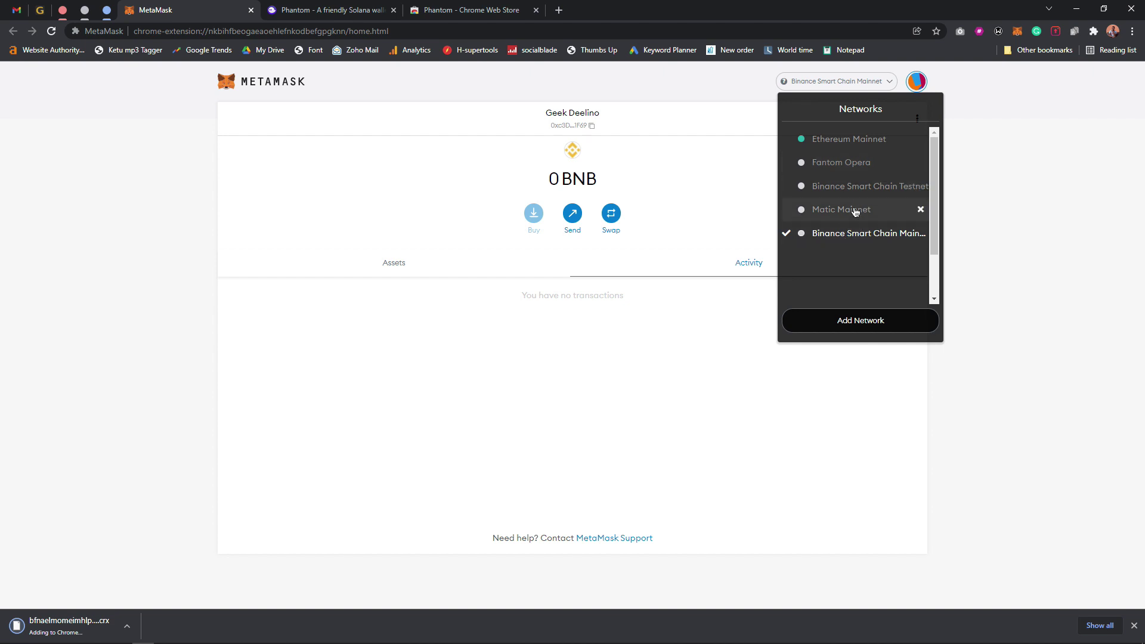
pyautogui.click(710, 230)
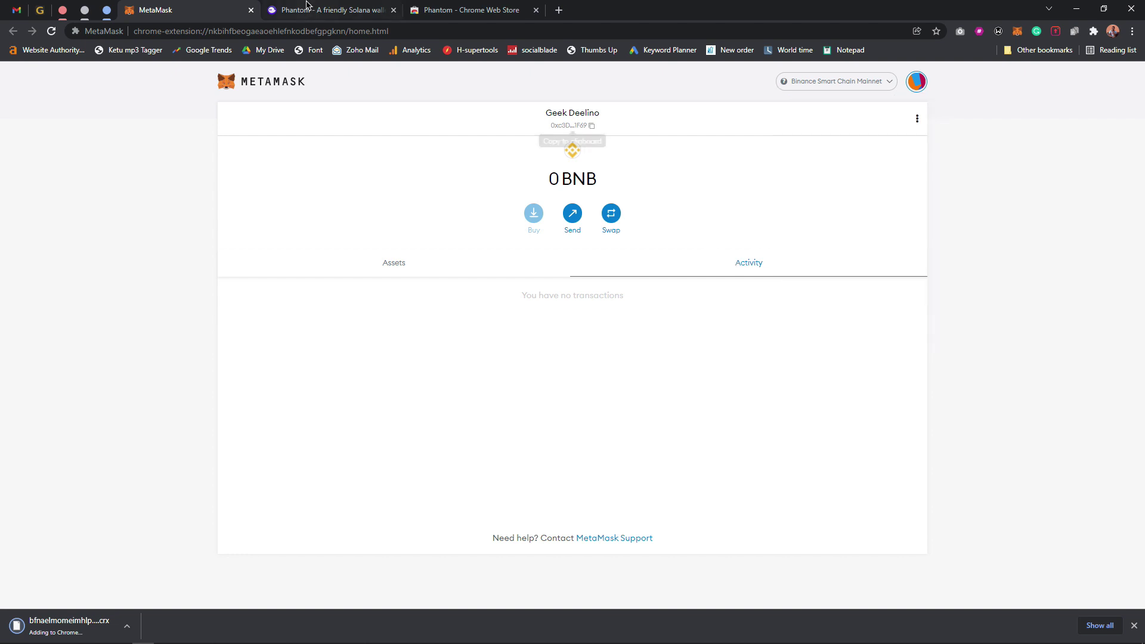
pyautogui.click(337, 8)
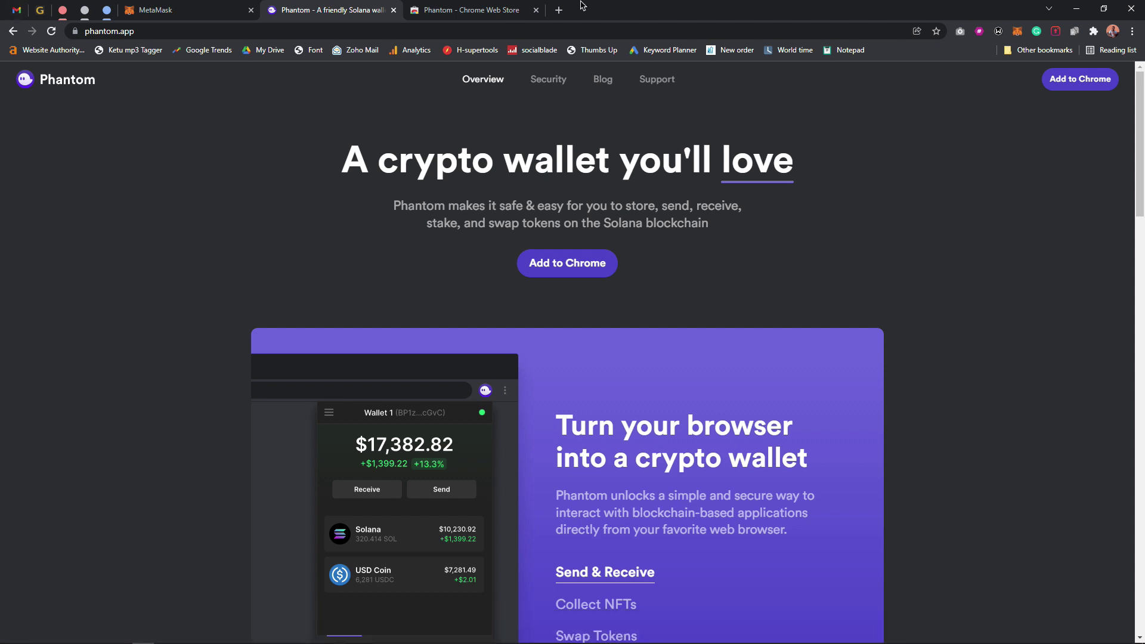
# Search Google for 'solfare' in a new tab and view the results.
pyautogui.click(557, 12)
pyautogui.write('so')
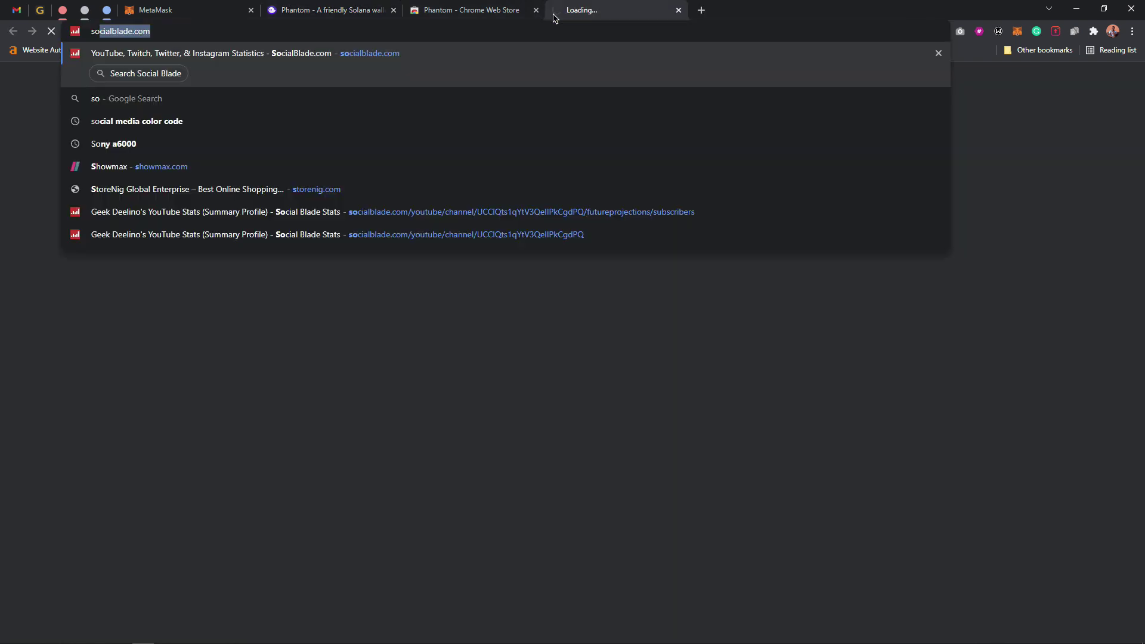
pyautogui.write('lfare')
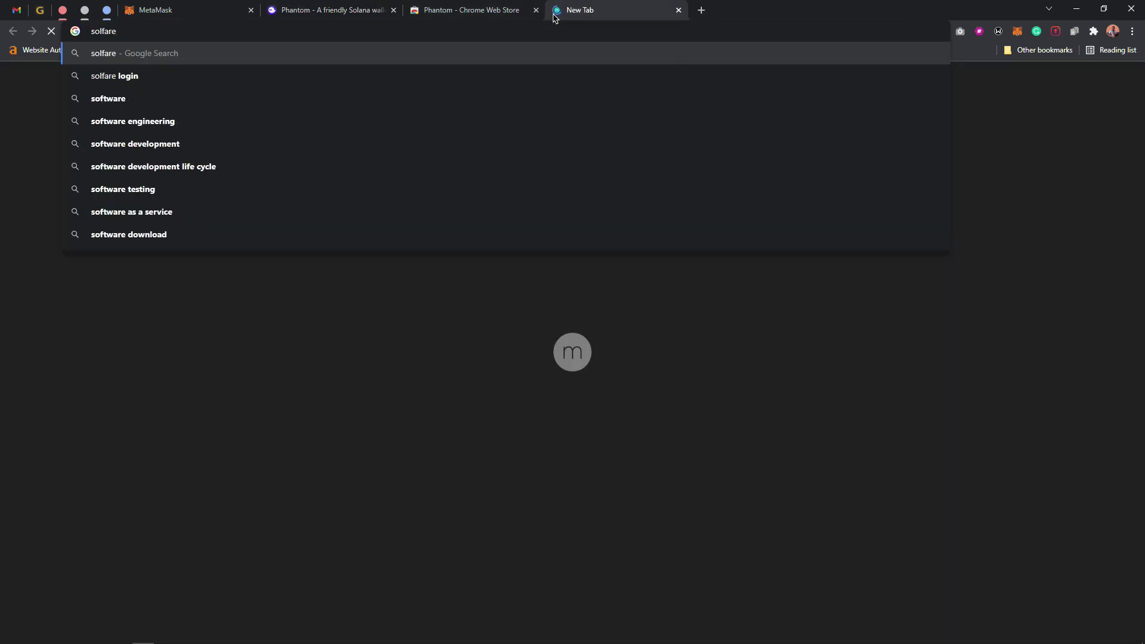
pyautogui.press('Return')
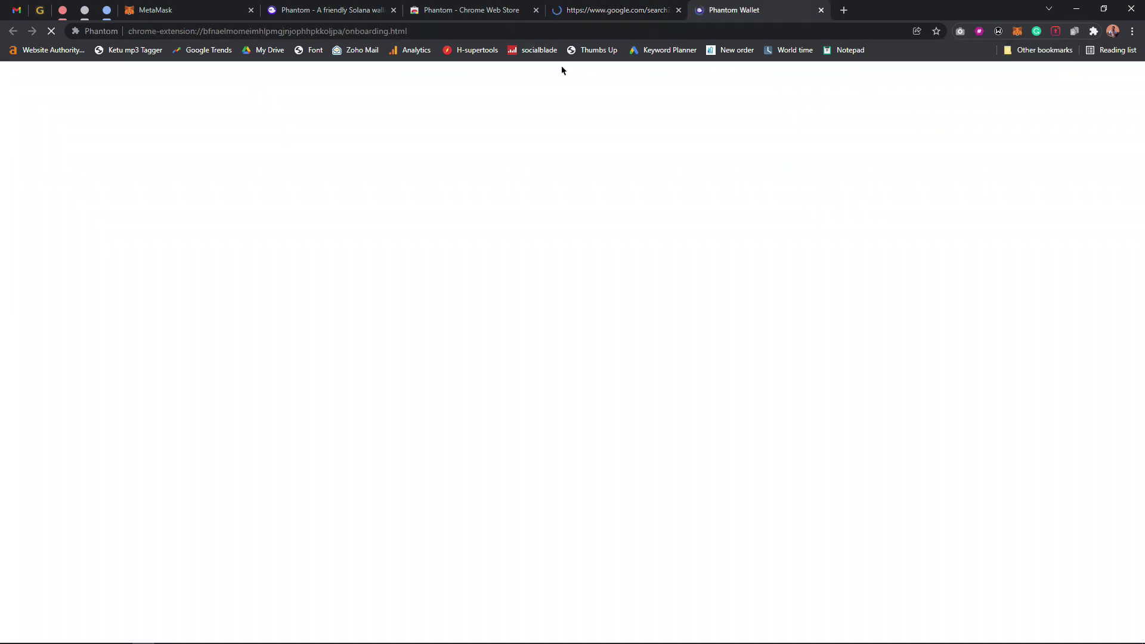
pyautogui.click(594, 11)
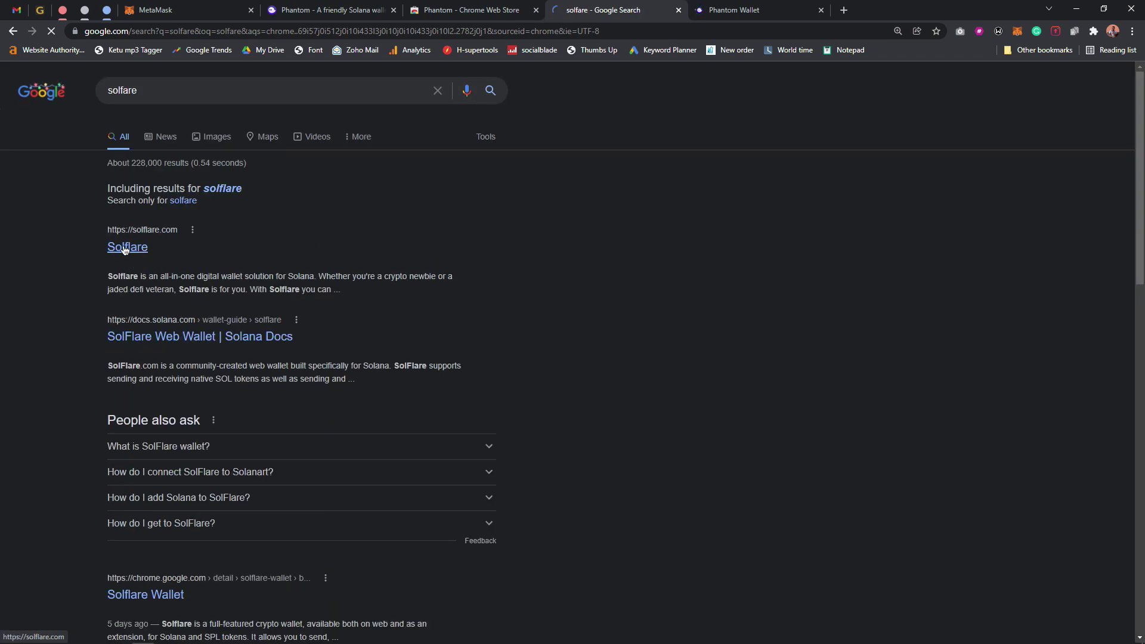
# Visit solflare.com from the results, scroll through its homepage, then close the tab.
pyautogui.click(126, 249)
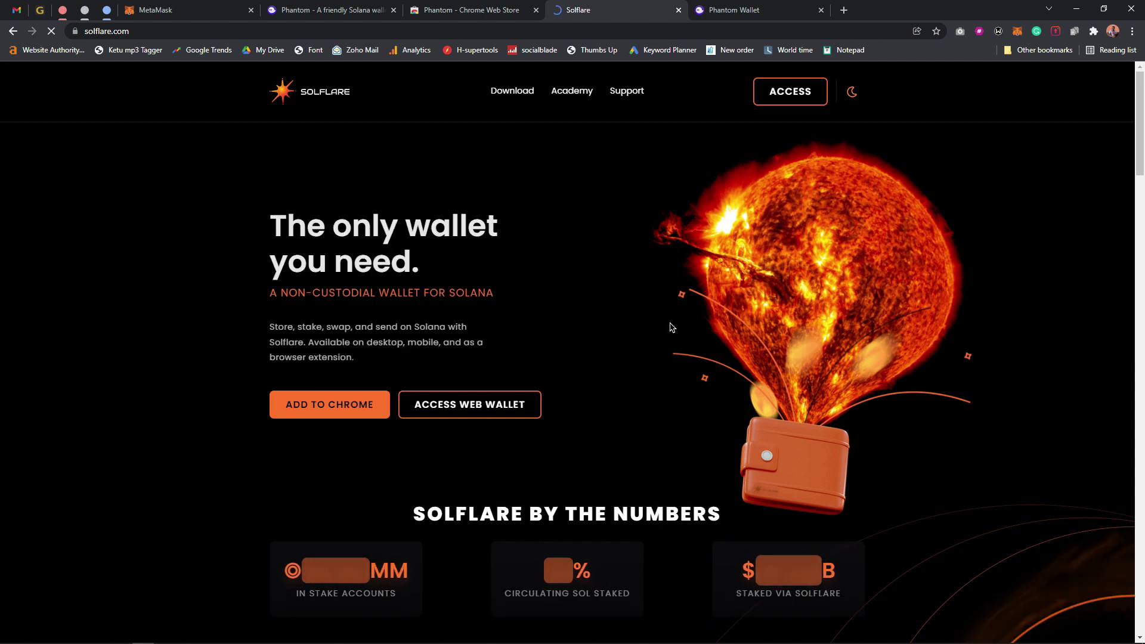
pyautogui.scroll(-2, 673, 328)
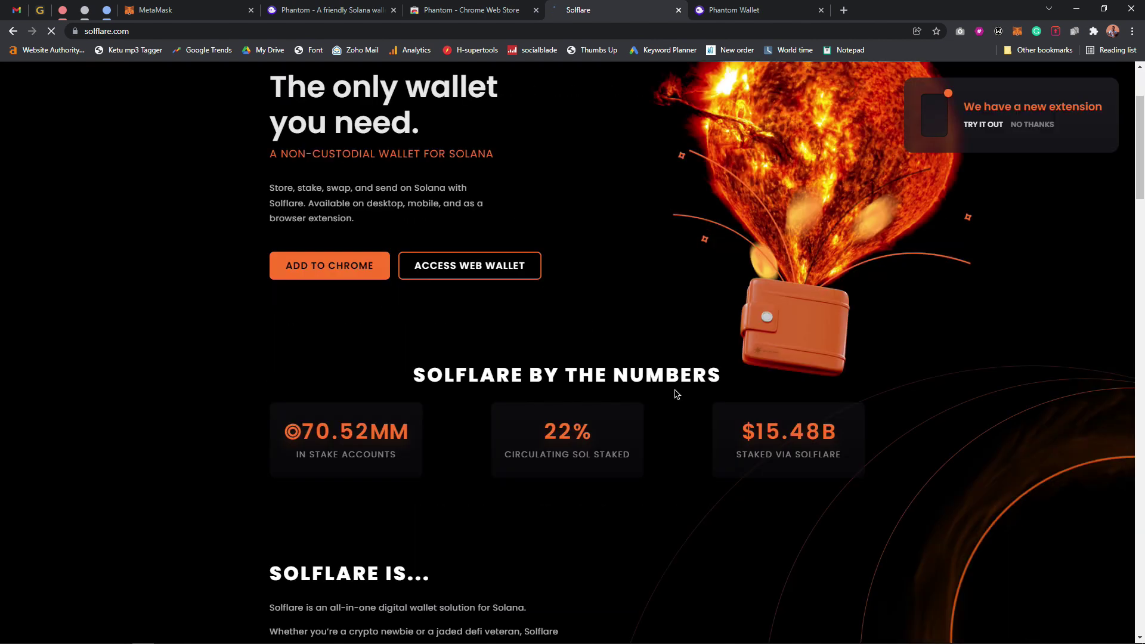
pyautogui.scroll(-8, 677, 393)
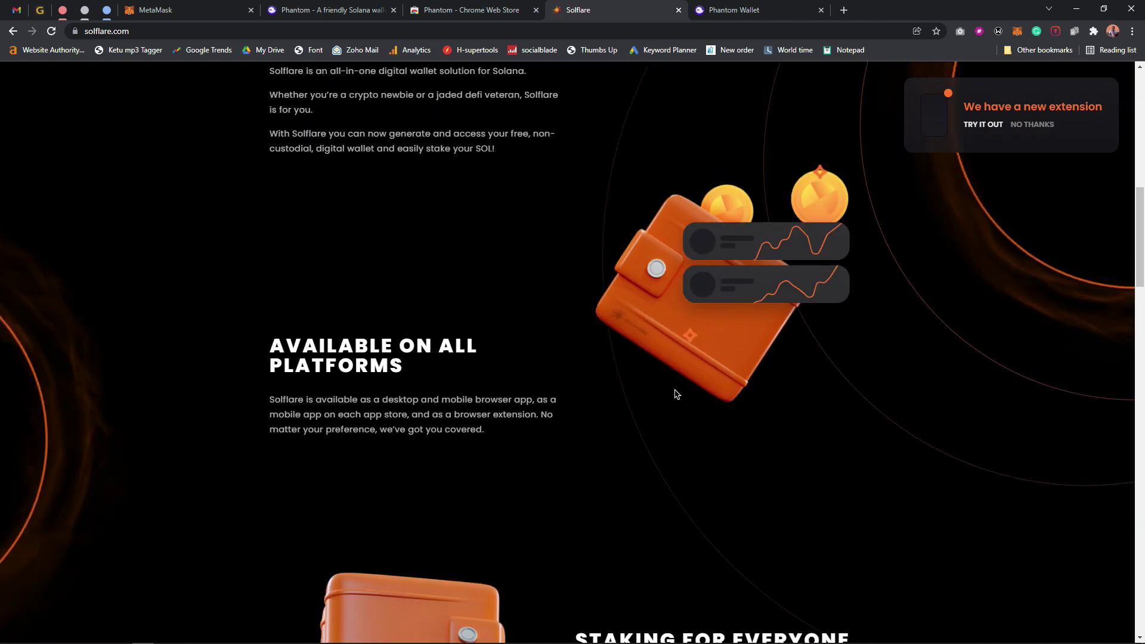
pyautogui.scroll(12, 676, 394)
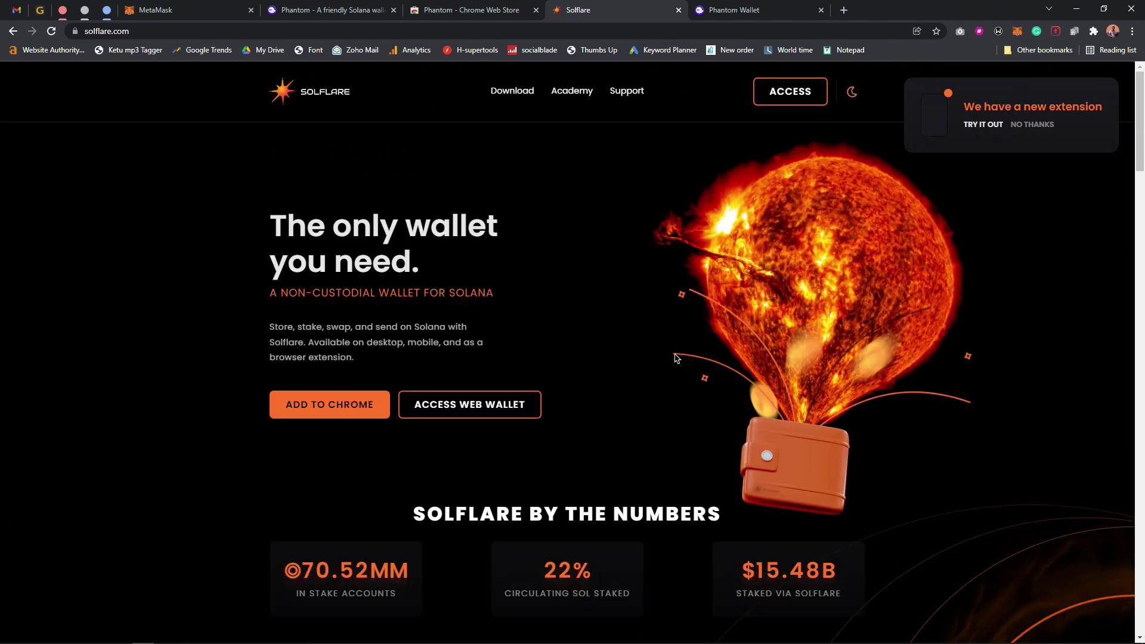
pyautogui.click(679, 10)
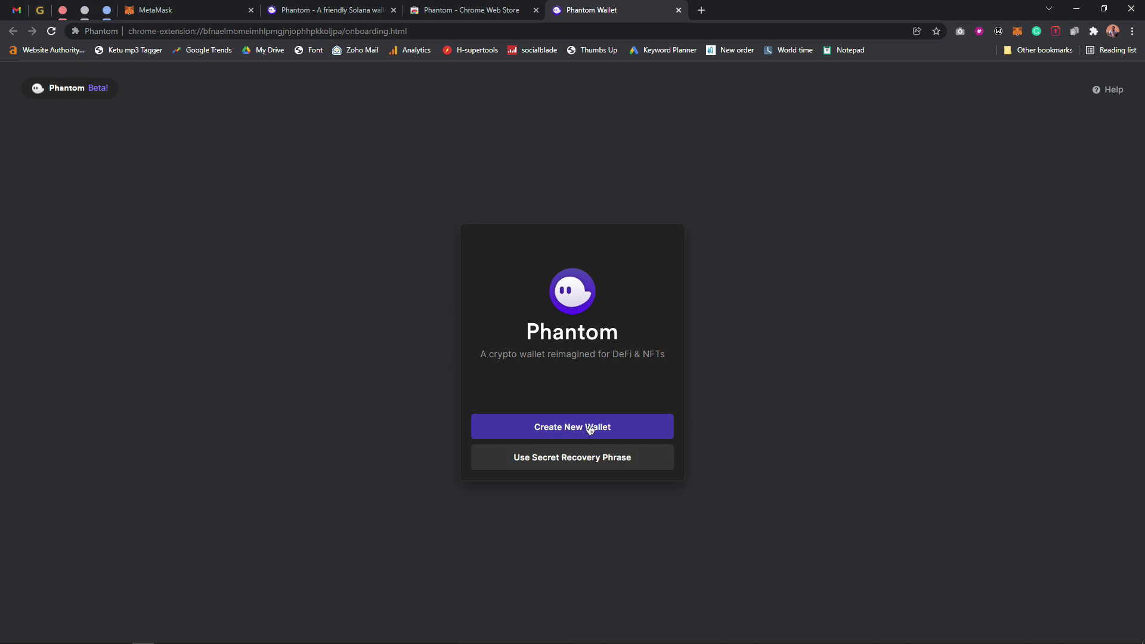
# Check the restore option, then create a new wallet and copy and confirm its recovery phrase.
pyautogui.click(585, 469)
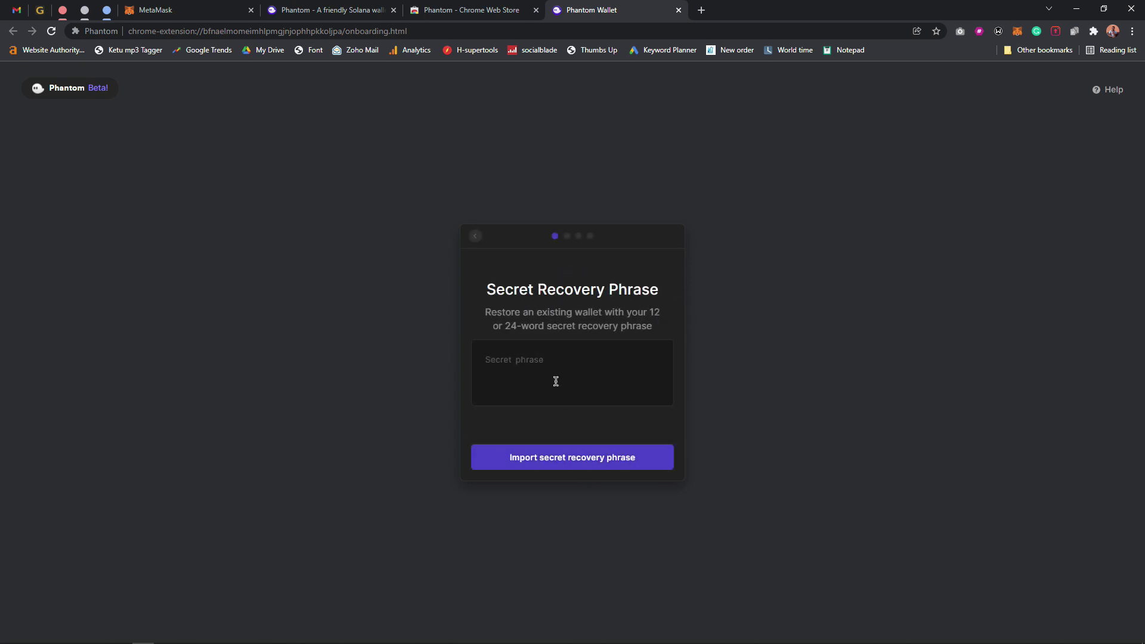
pyautogui.click(475, 236)
pyautogui.click(569, 426)
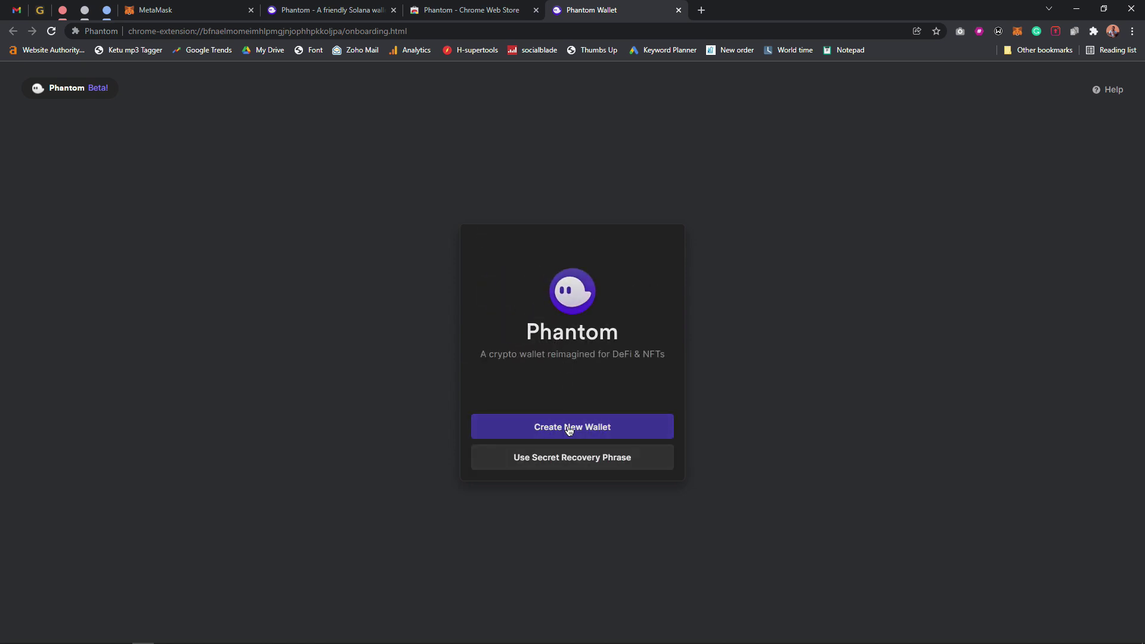
pyautogui.click(647, 392)
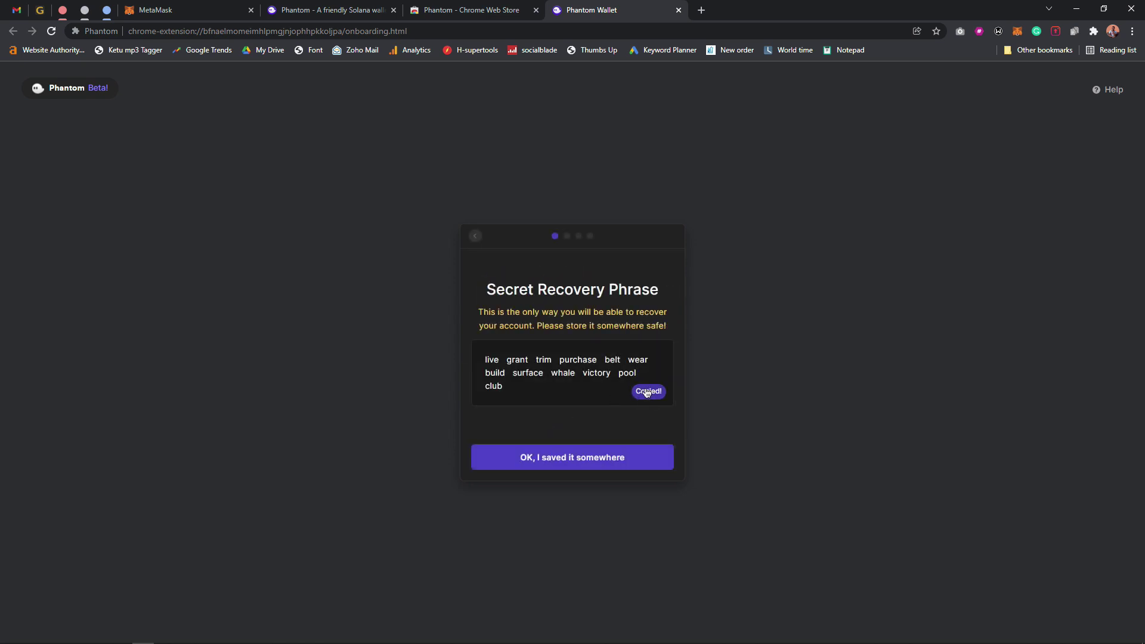
pyautogui.click(576, 461)
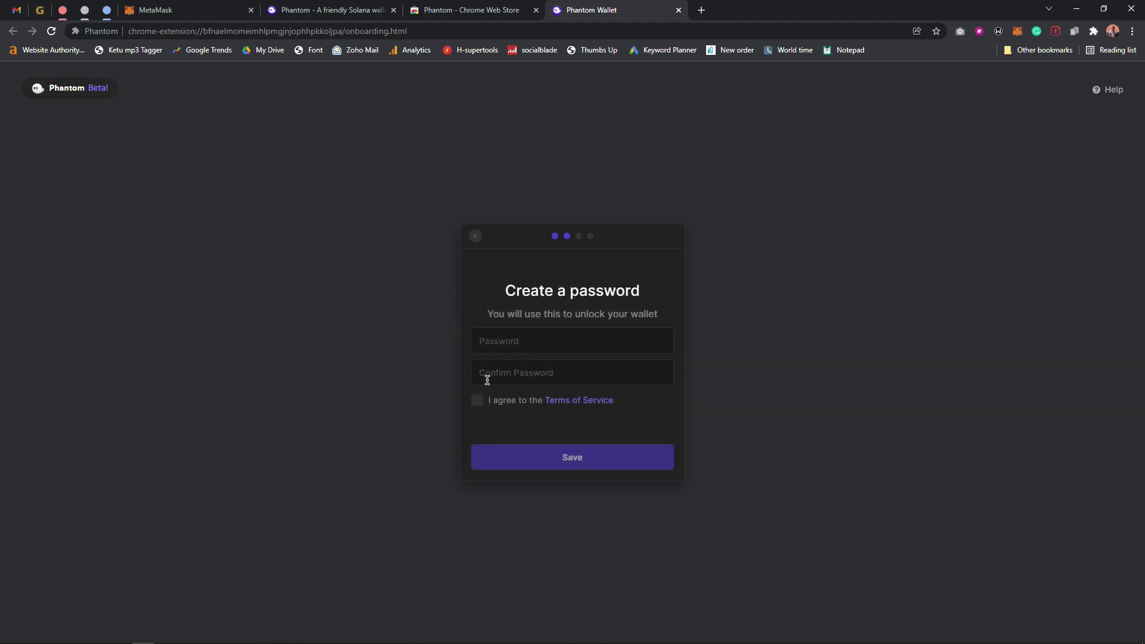
# Accept the Terms, set and confirm a wallet password, and finish onboarding.
pyautogui.click(477, 400)
pyautogui.write('a')
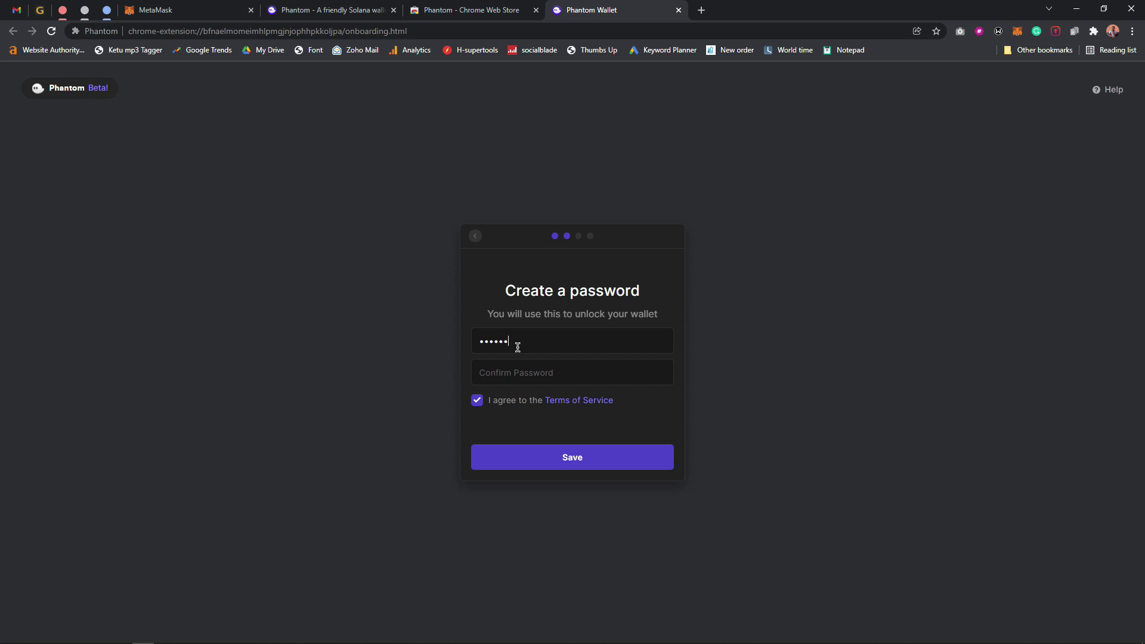
pyautogui.click(516, 378)
pyautogui.write('aaaaaaaa')
pyautogui.click(516, 470)
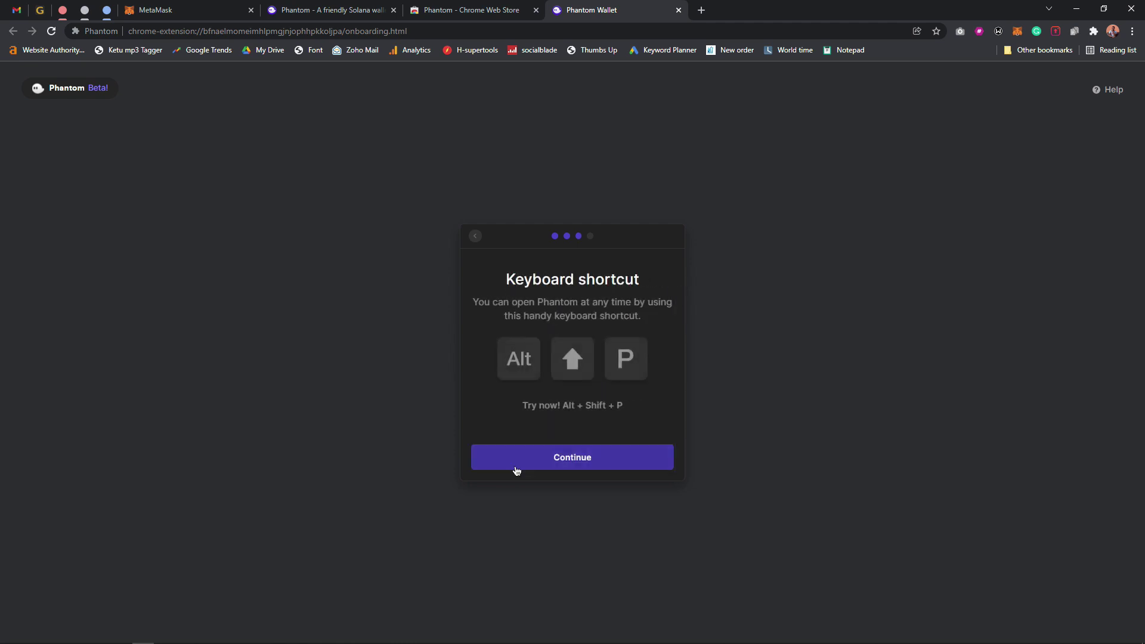
pyautogui.click(557, 463)
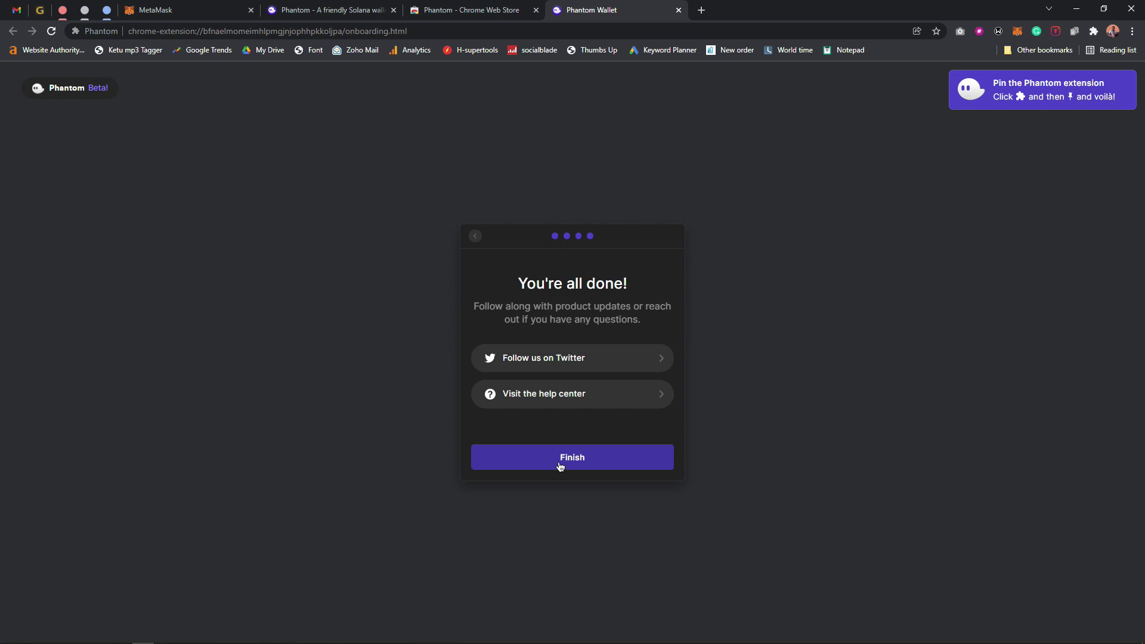
pyautogui.click(561, 465)
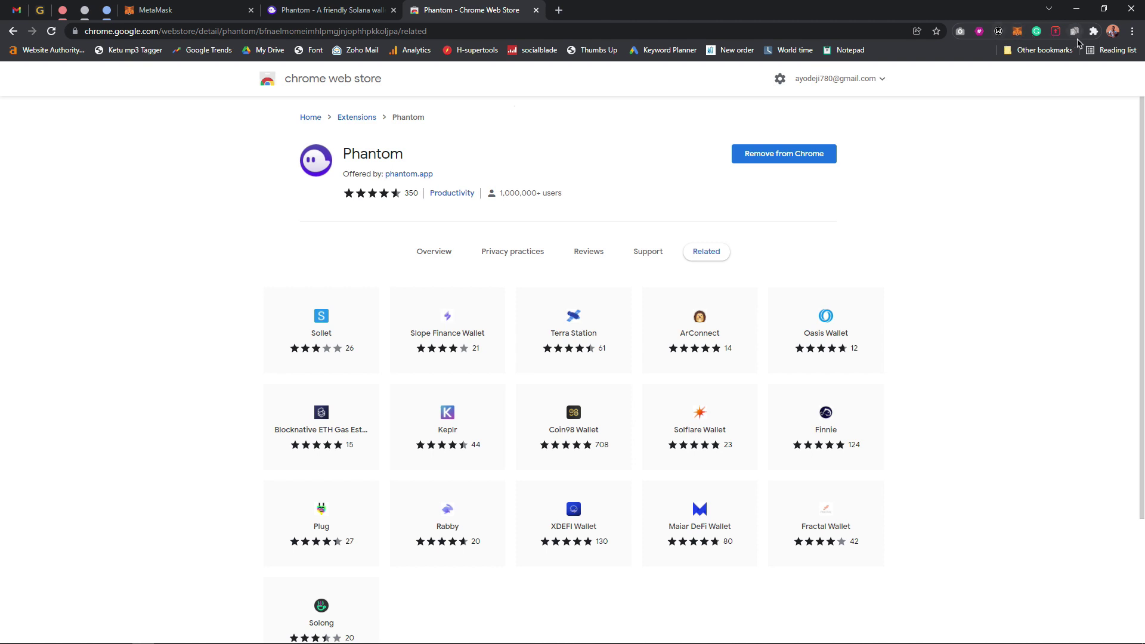
# Pin Phantom from the Extensions menu and open its popup showing Wallet 1 at $0.00.
pyautogui.click(1092, 32)
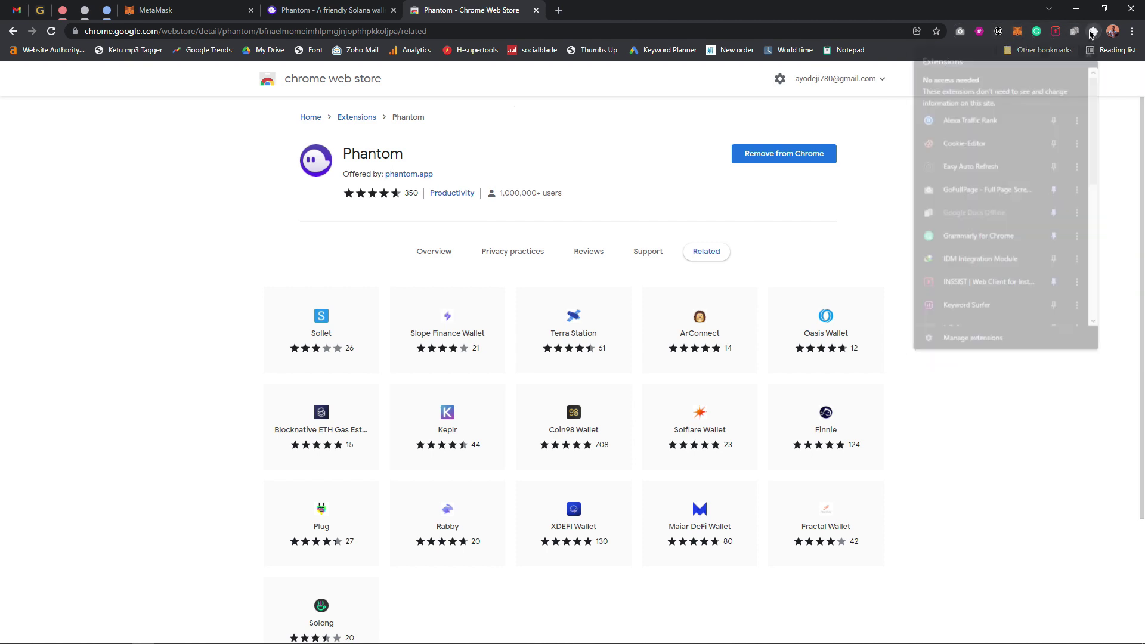
pyautogui.scroll(-3, 988, 240)
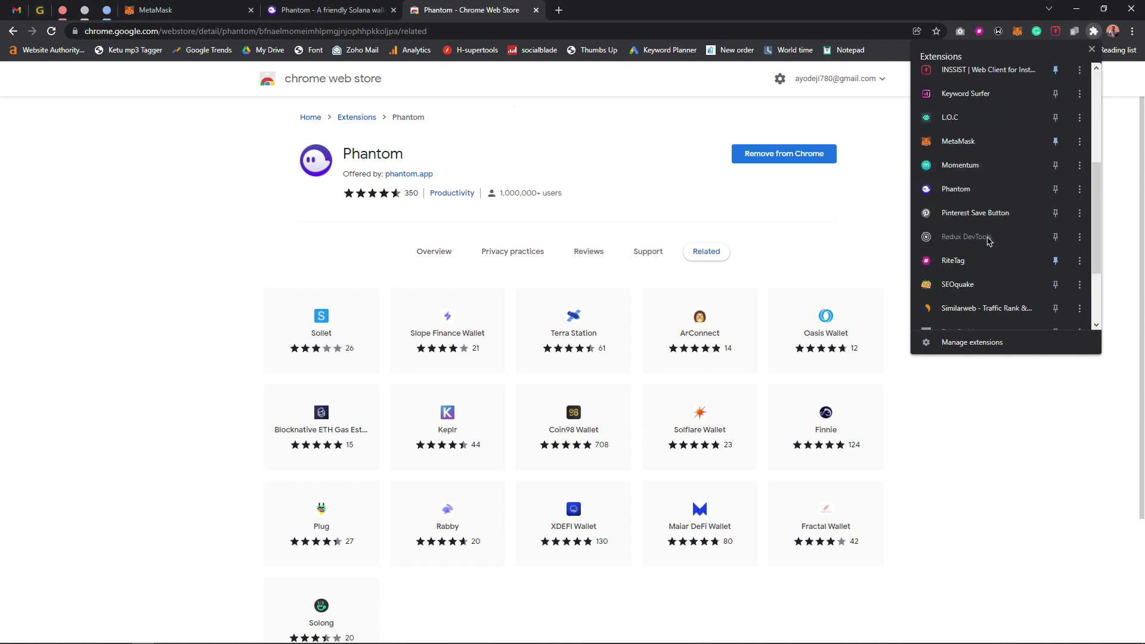
pyautogui.click(1053, 189)
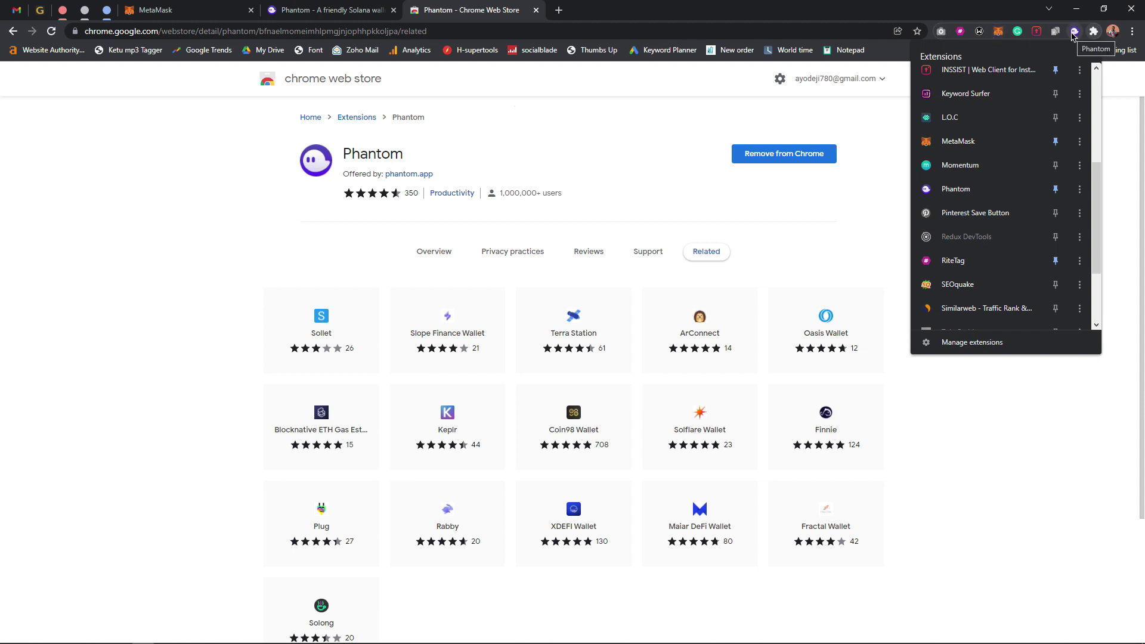
pyautogui.click(1073, 33)
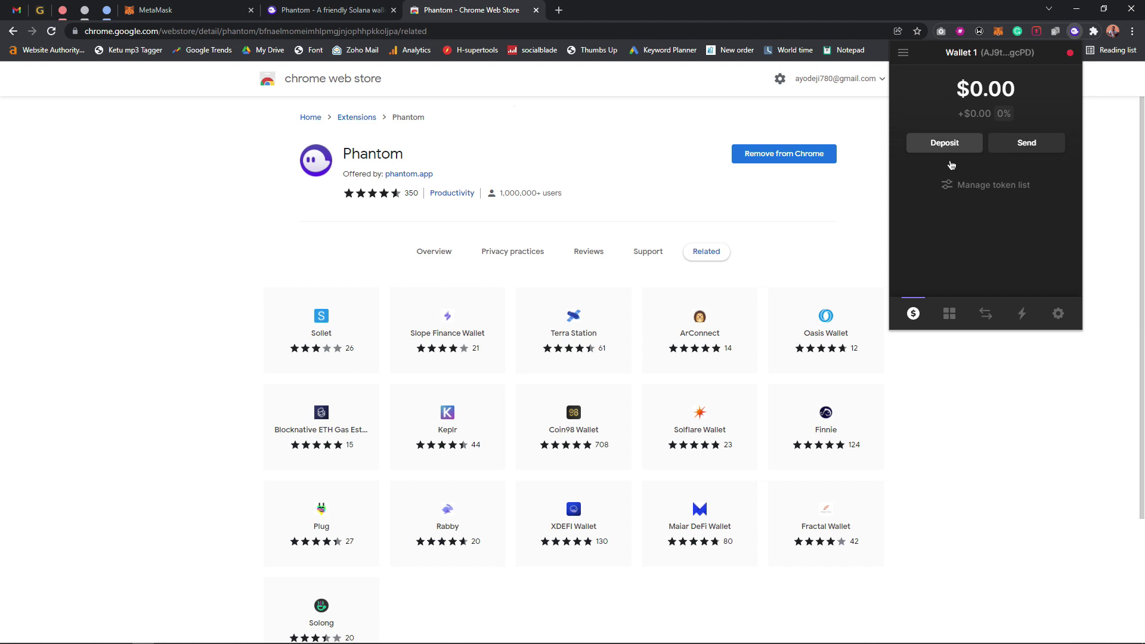
# Browse the collectibles, swap, activity and settings tabs, then return to the balance view.
pyautogui.click(948, 318)
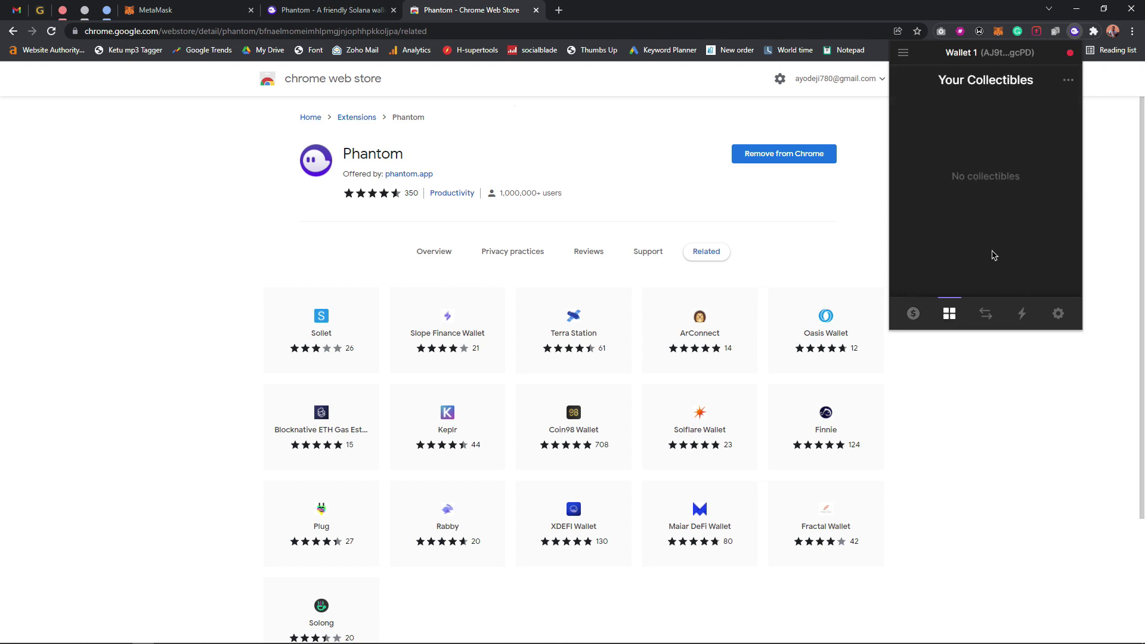
pyautogui.click(993, 318)
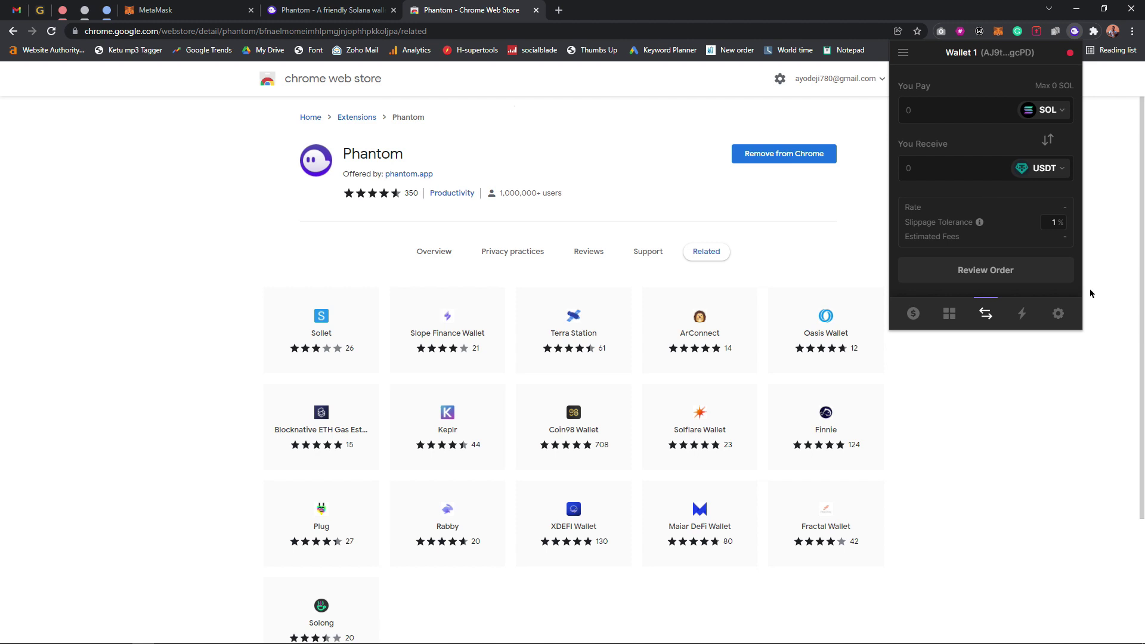
pyautogui.click(1021, 313)
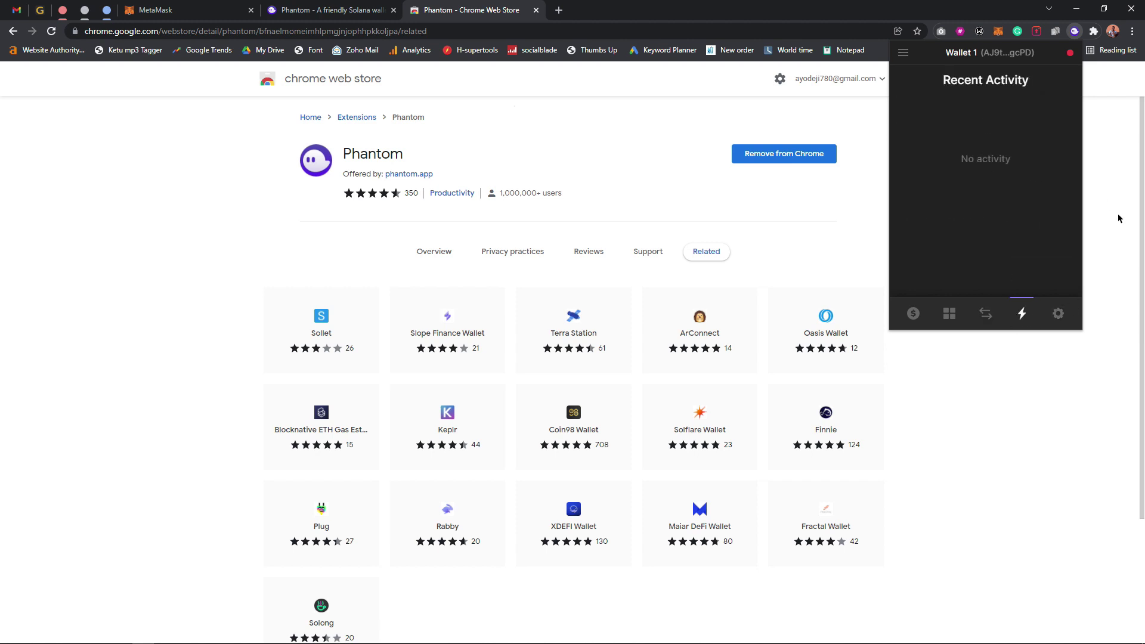
pyautogui.click(1057, 313)
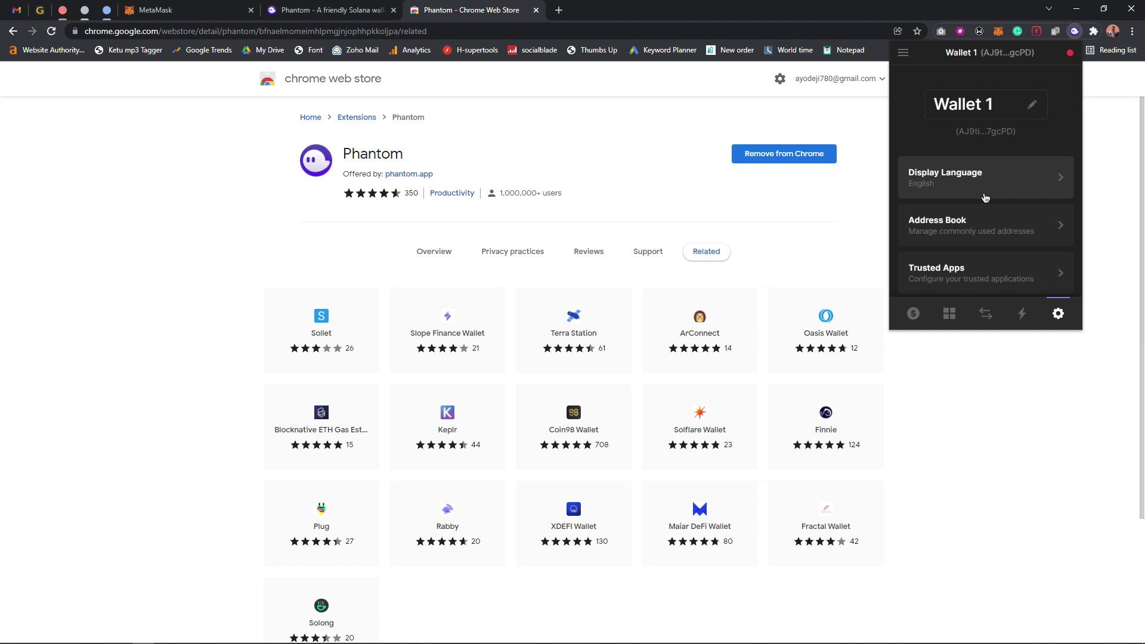
pyautogui.click(913, 314)
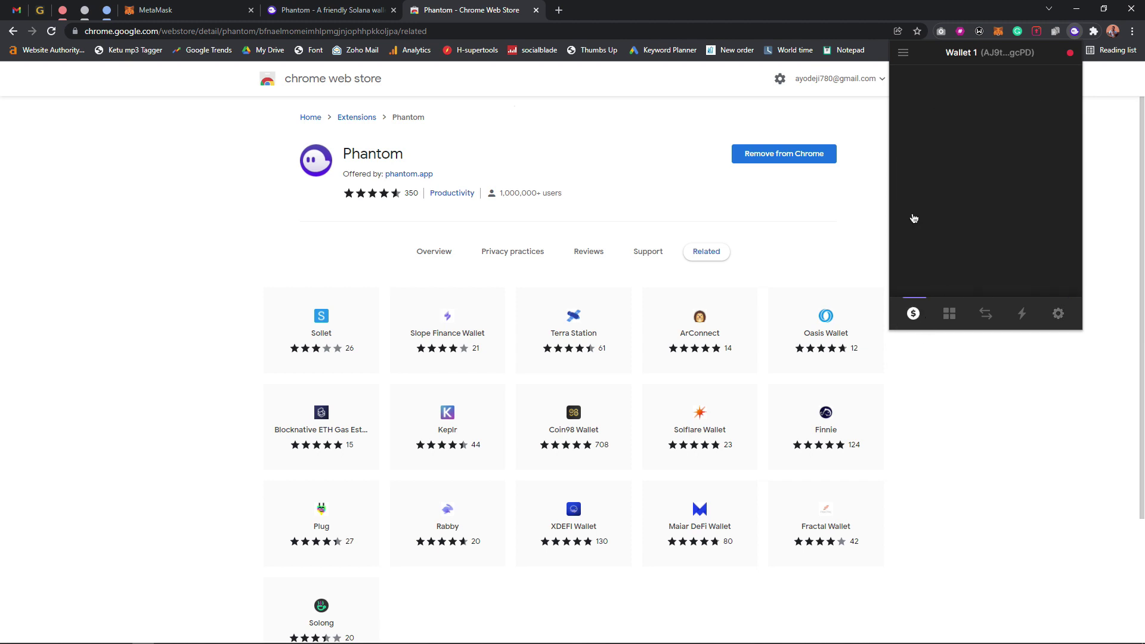
# Open and close the side drawer, then bring up the Manage token list.
pyautogui.click(904, 53)
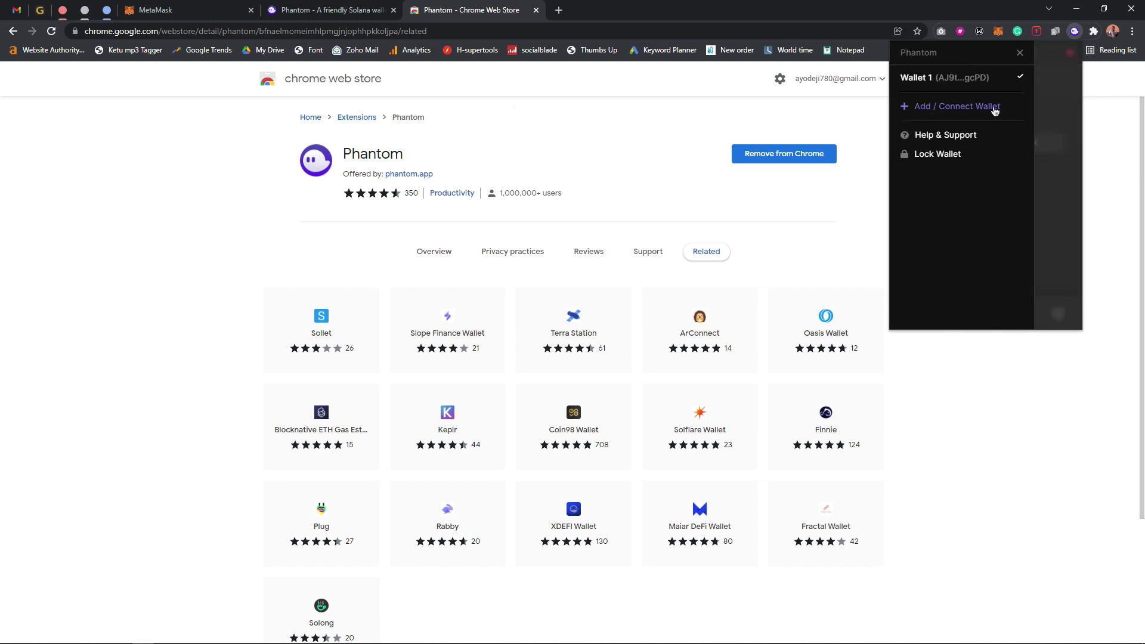
pyautogui.click(1041, 111)
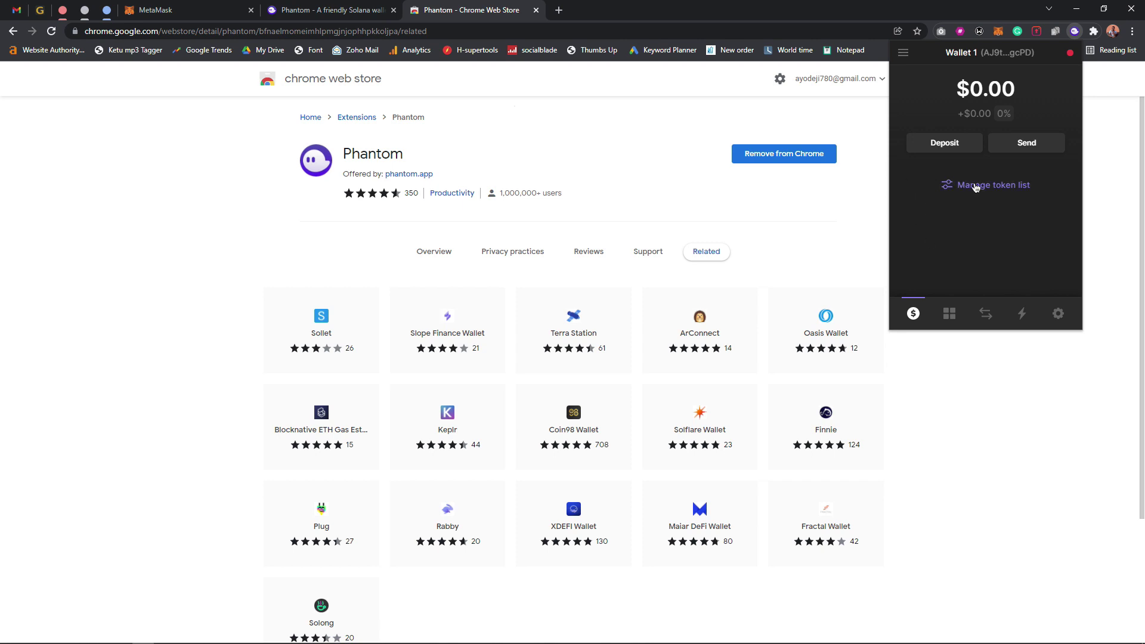
pyautogui.click(975, 186)
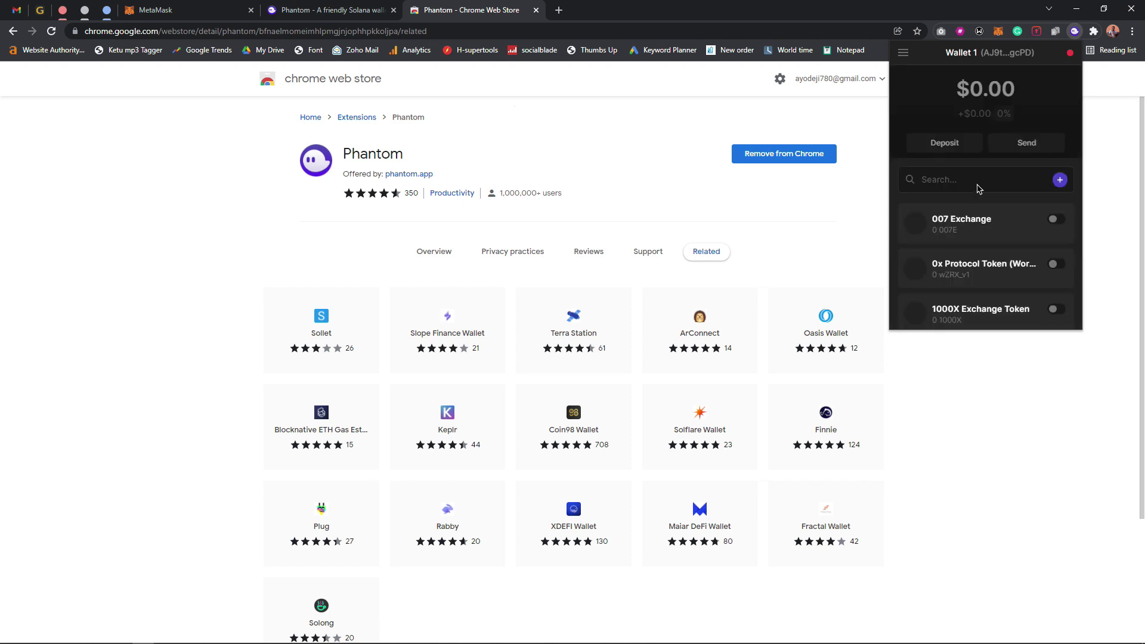